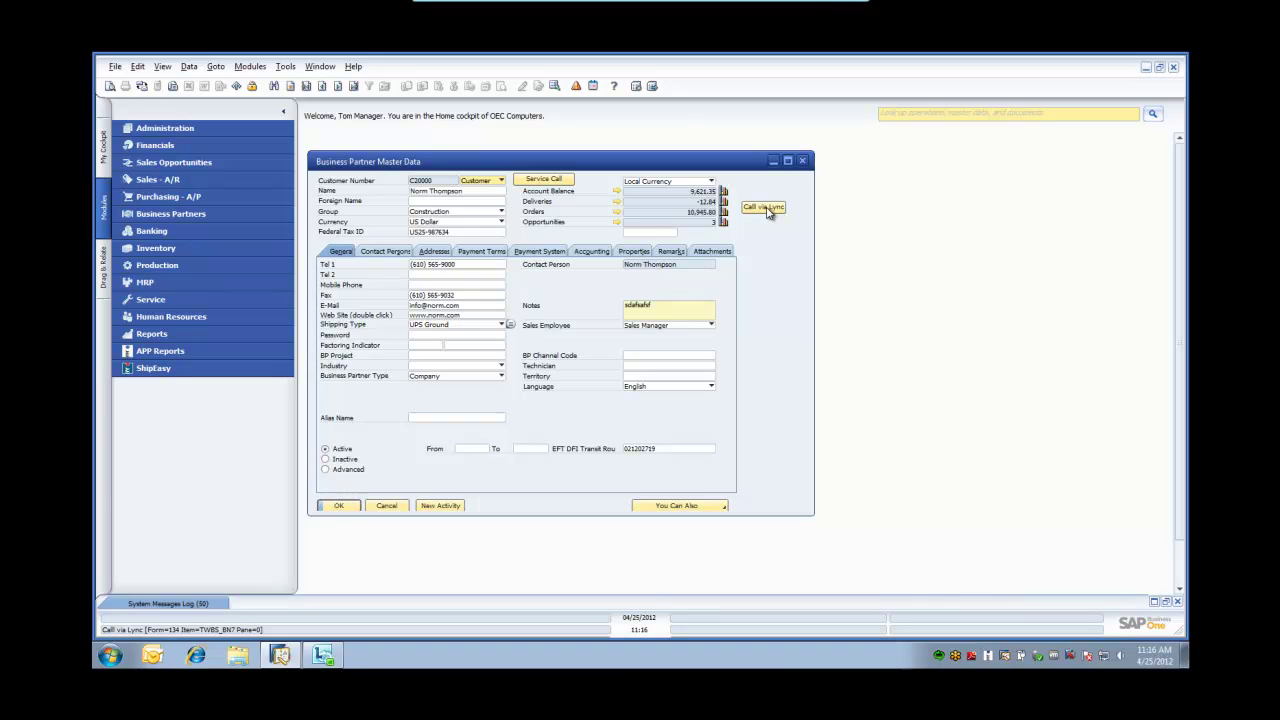
# - Add a new button item above the Call via Lync button on the Business Partner Master Data form
pyautogui.rightClick(771, 213)
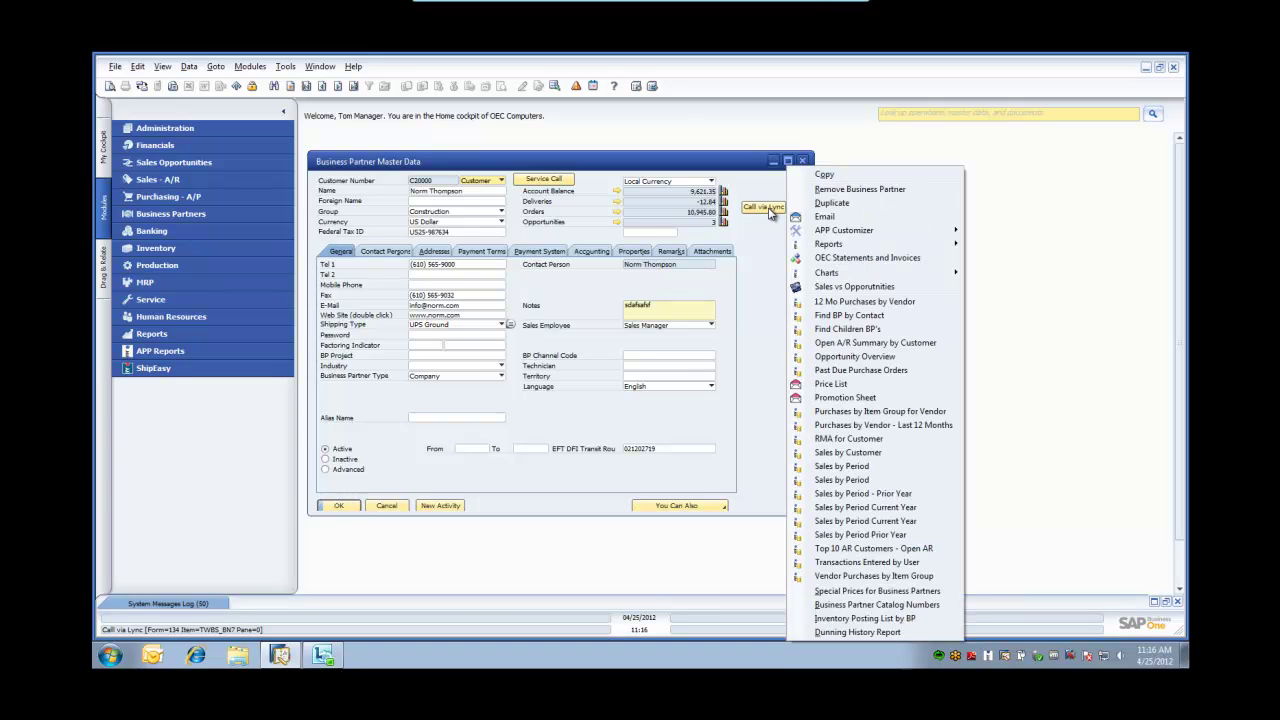
pyautogui.moveTo(832, 235)
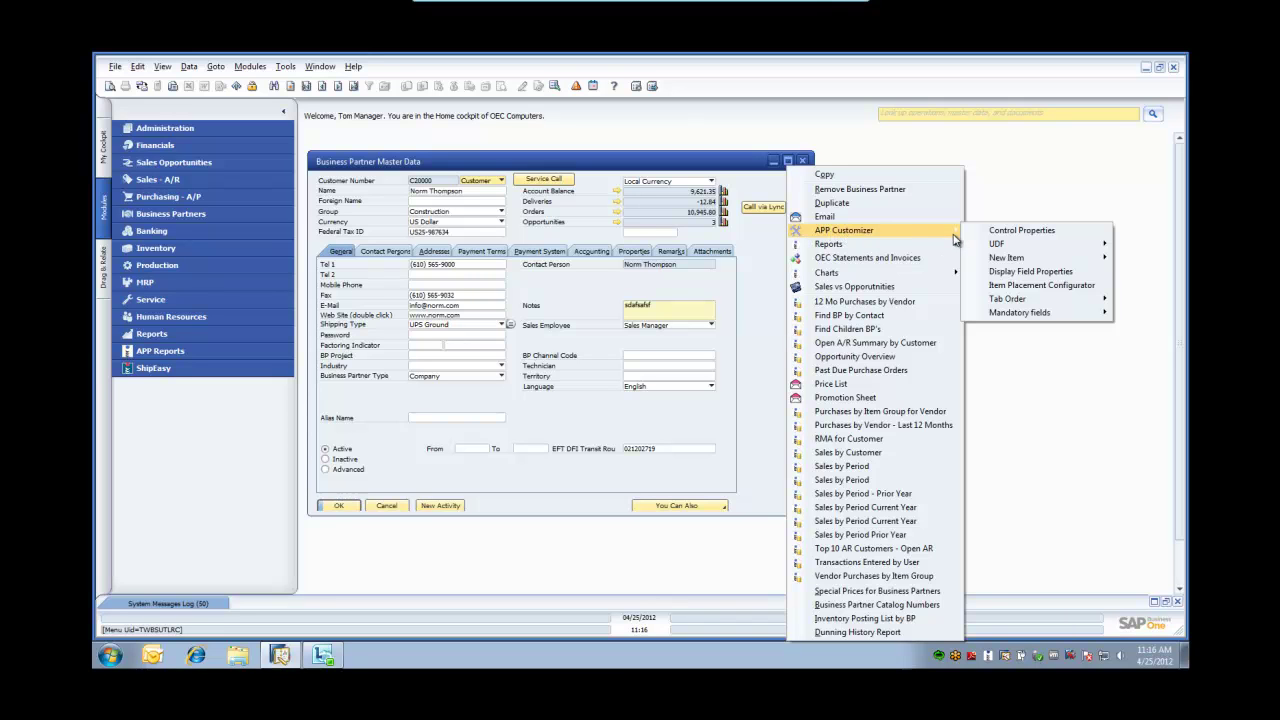
pyautogui.moveTo(1010, 261)
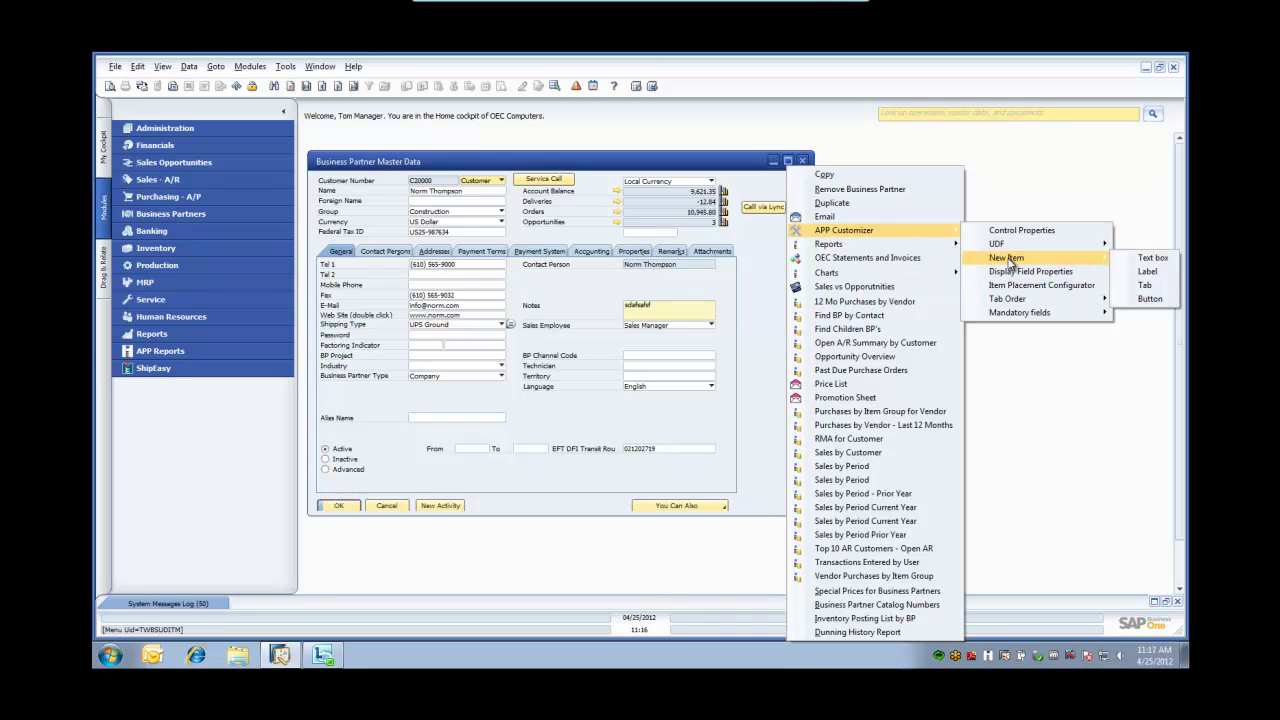
pyautogui.click(1141, 301)
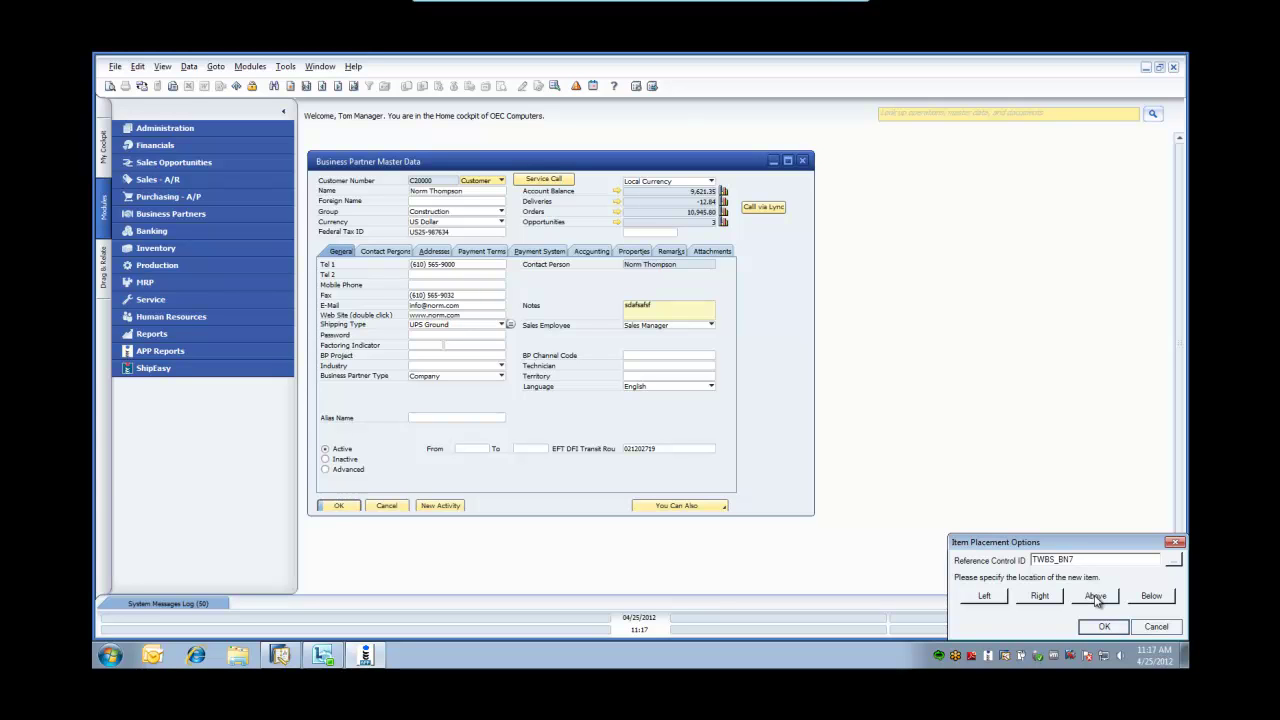
pyautogui.click(1096, 597)
pyautogui.click(1104, 627)
pyautogui.click(1104, 627)
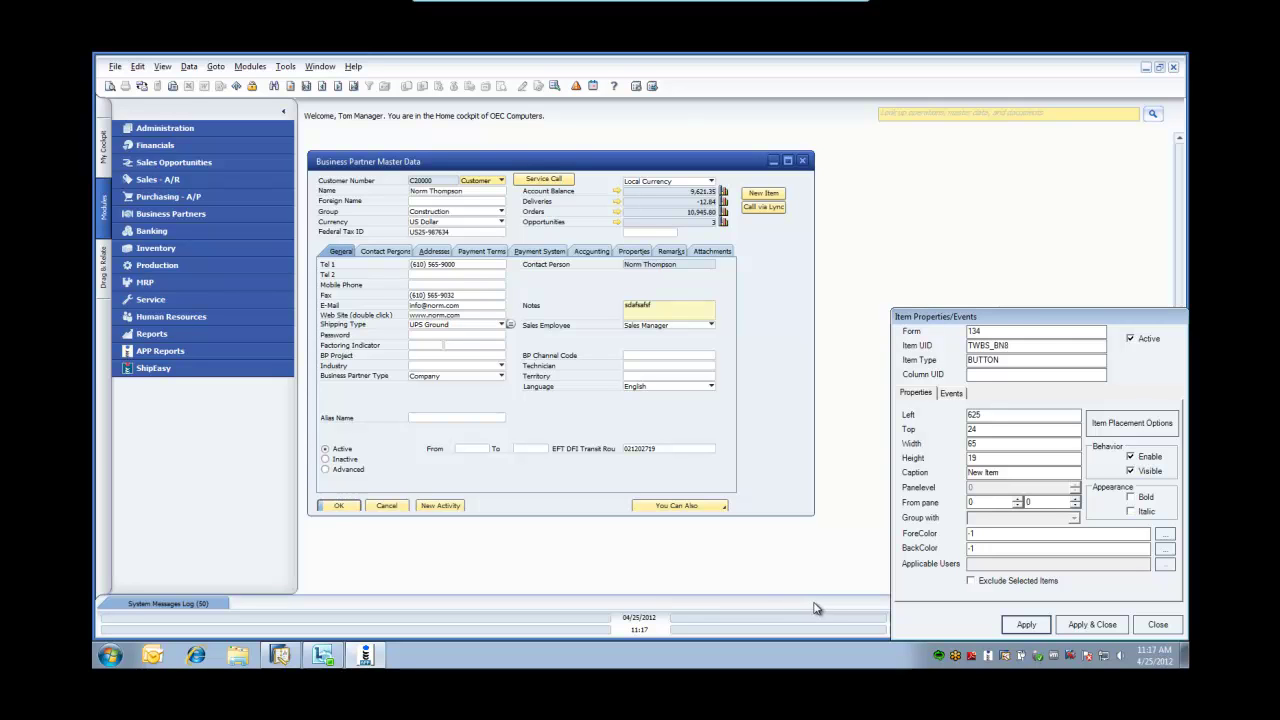
# - Caption the new button Order and make its text bold
pyautogui.moveTo(1003, 473); pyautogui.dragTo(960, 483)
pyautogui.write('Order')
pyautogui.click(1131, 498)
# - Define the new button's CLICK event with a new procedure named "BP>>Launch Sales Order"
pyautogui.click(952, 394)
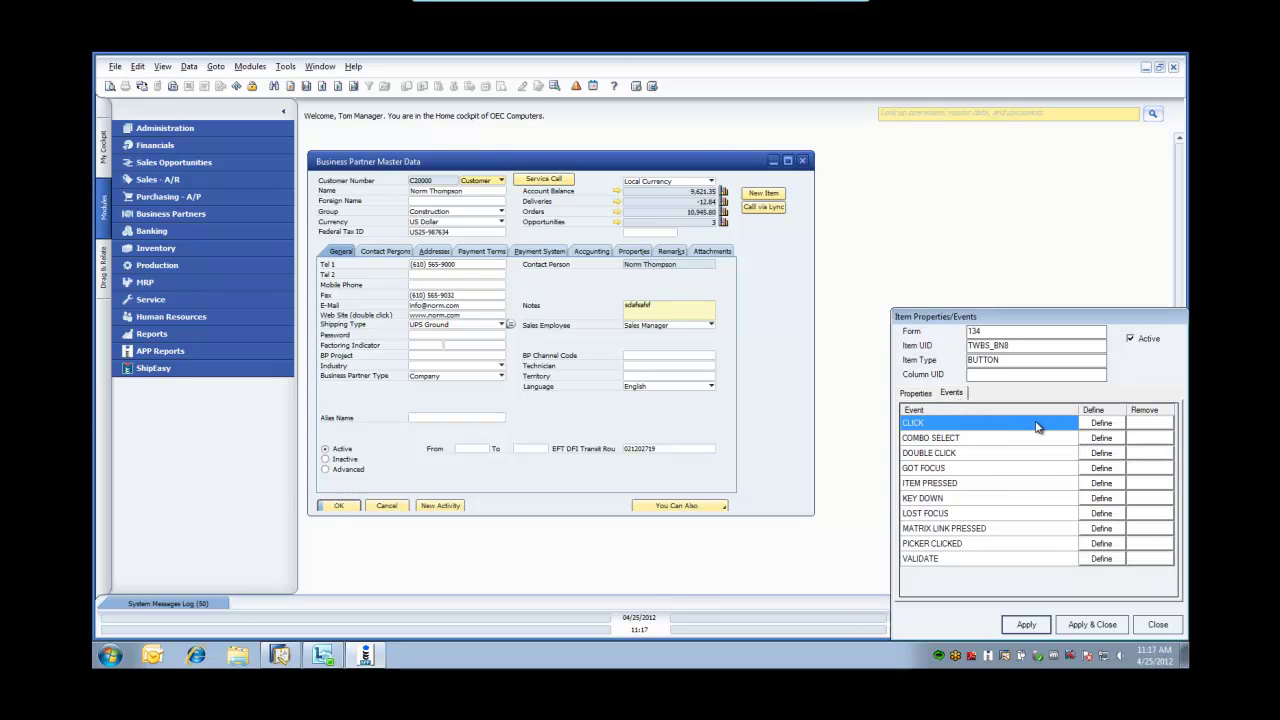
pyautogui.click(1101, 424)
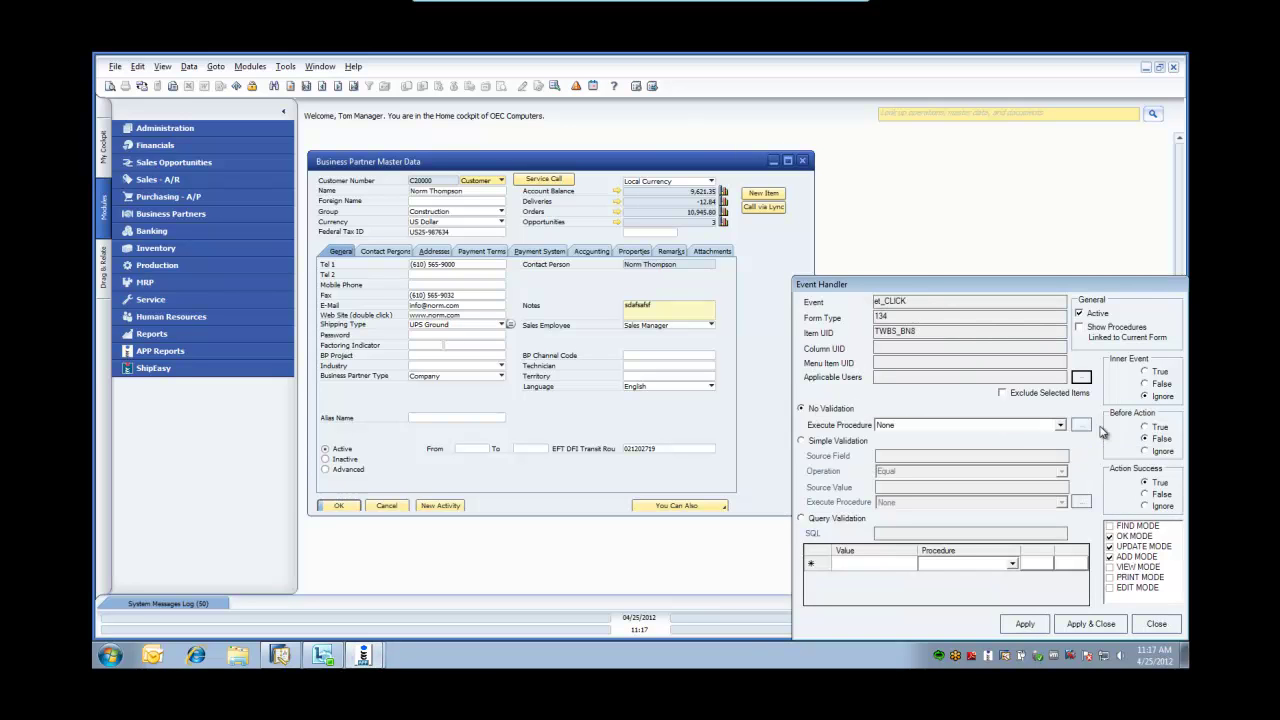
pyautogui.click(1061, 425)
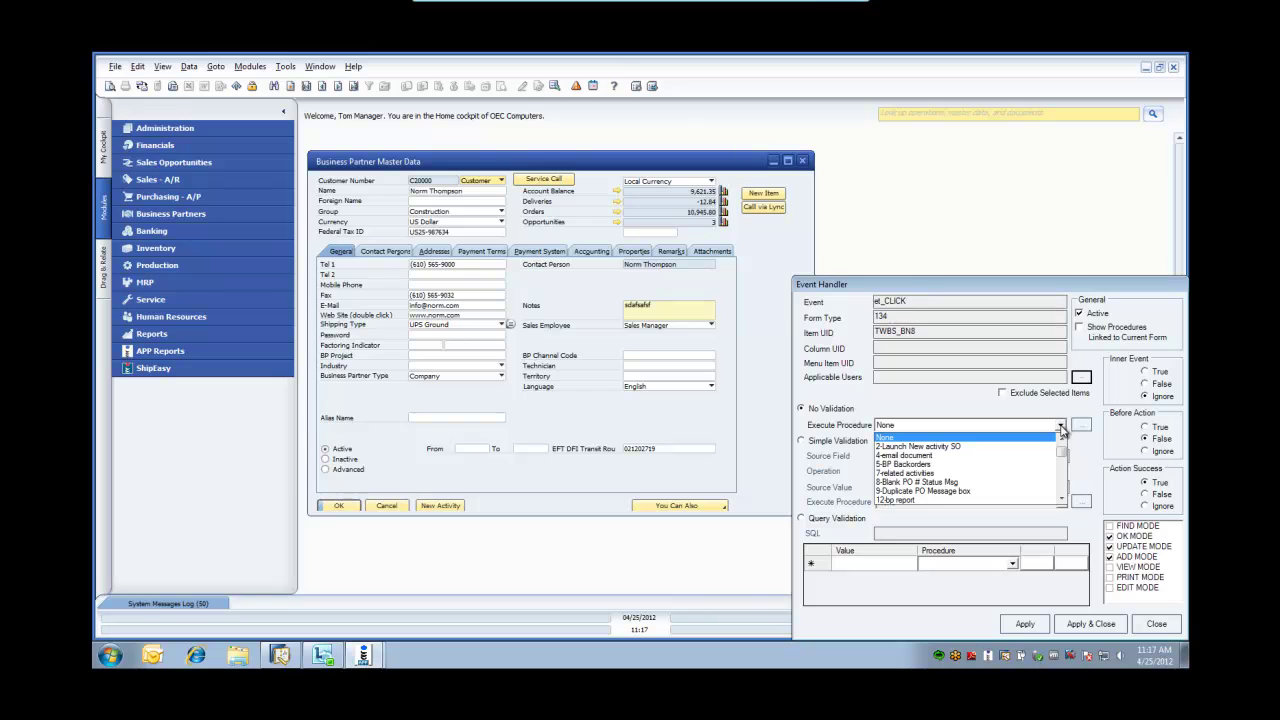
pyautogui.scroll(1, 1063, 455)
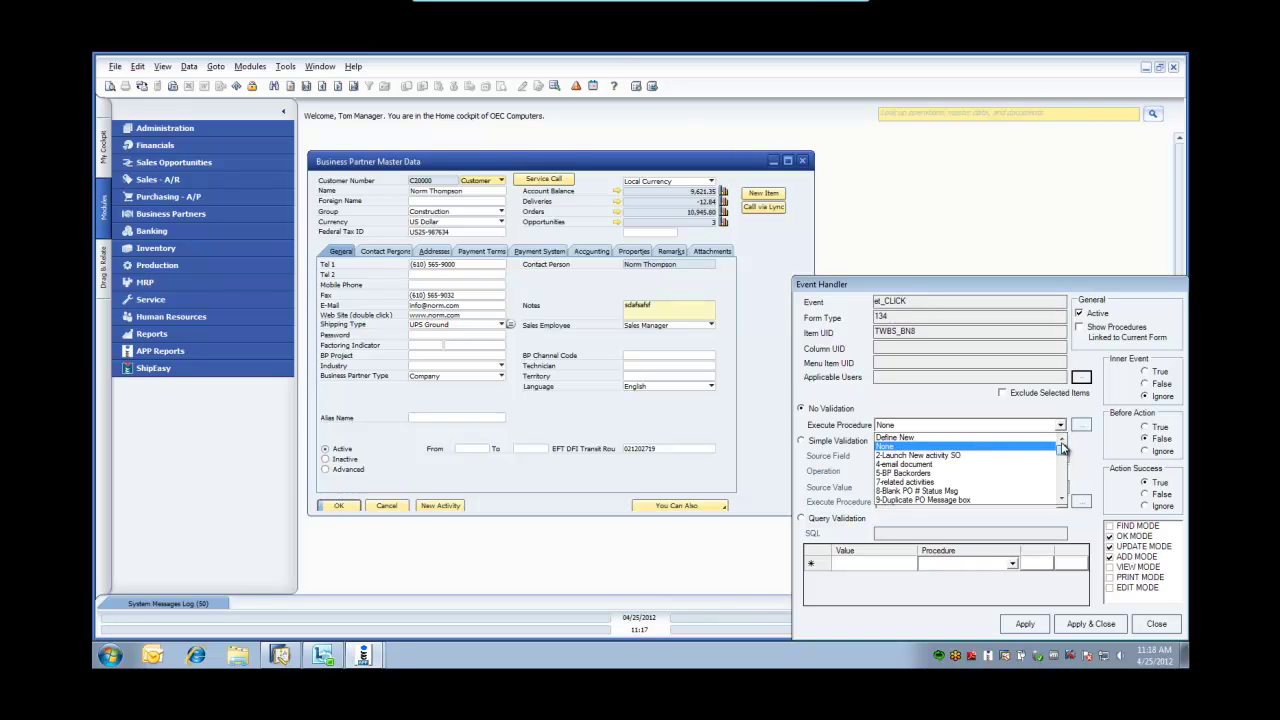
pyautogui.press('Up')
pyautogui.press('Return')
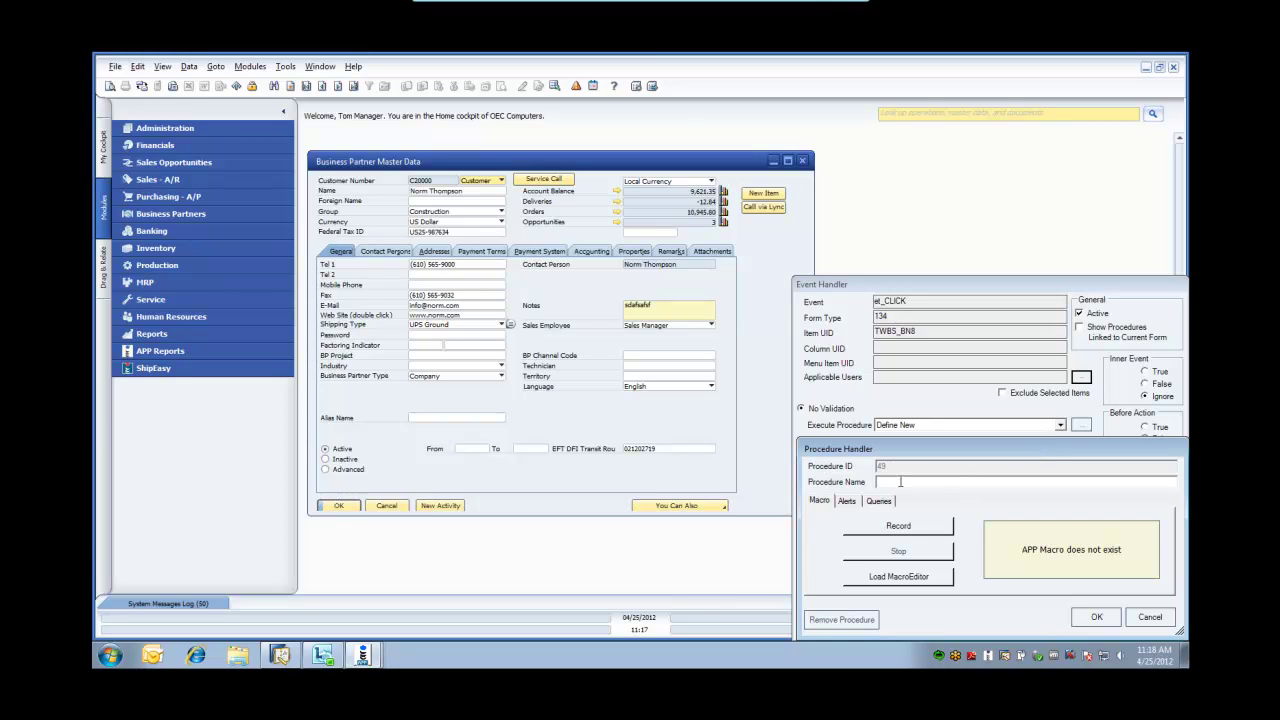
pyautogui.write('BP>>Launch Sales Order')
# - Start recording the procedure's macro and copy the Customer Number field as an APP Customizer item
pyautogui.click(903, 529)
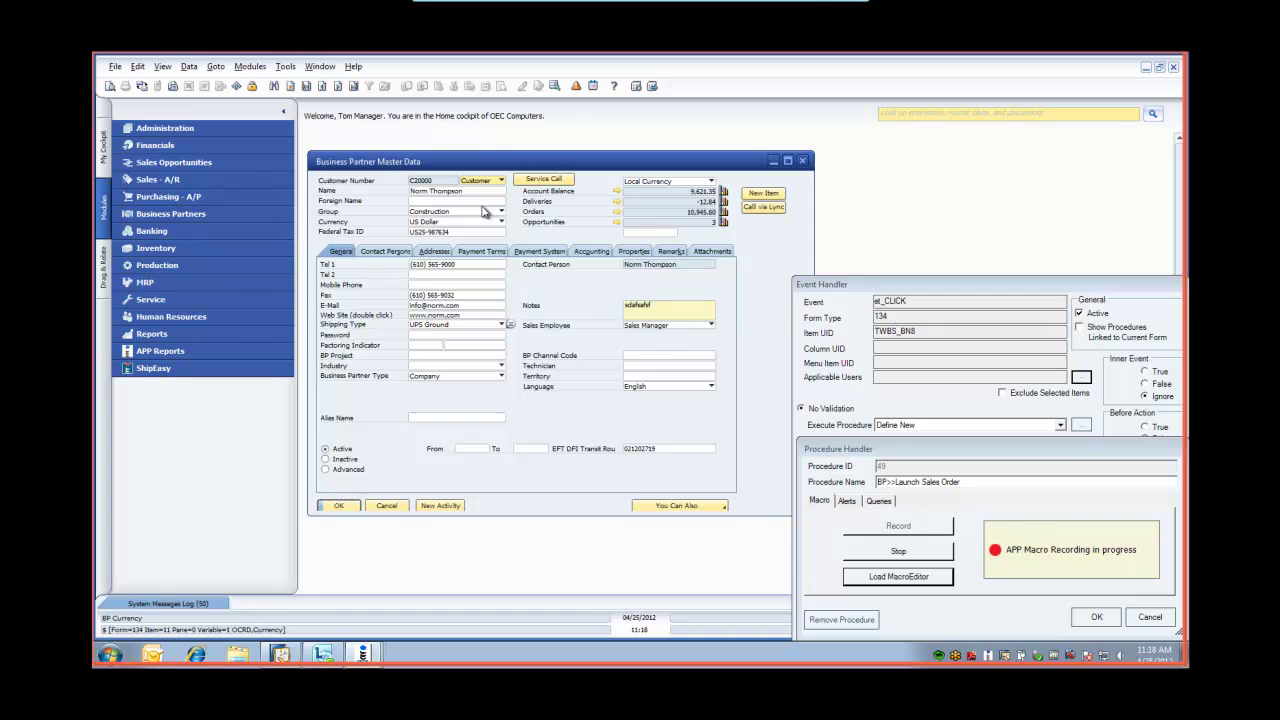
pyautogui.click(427, 183)
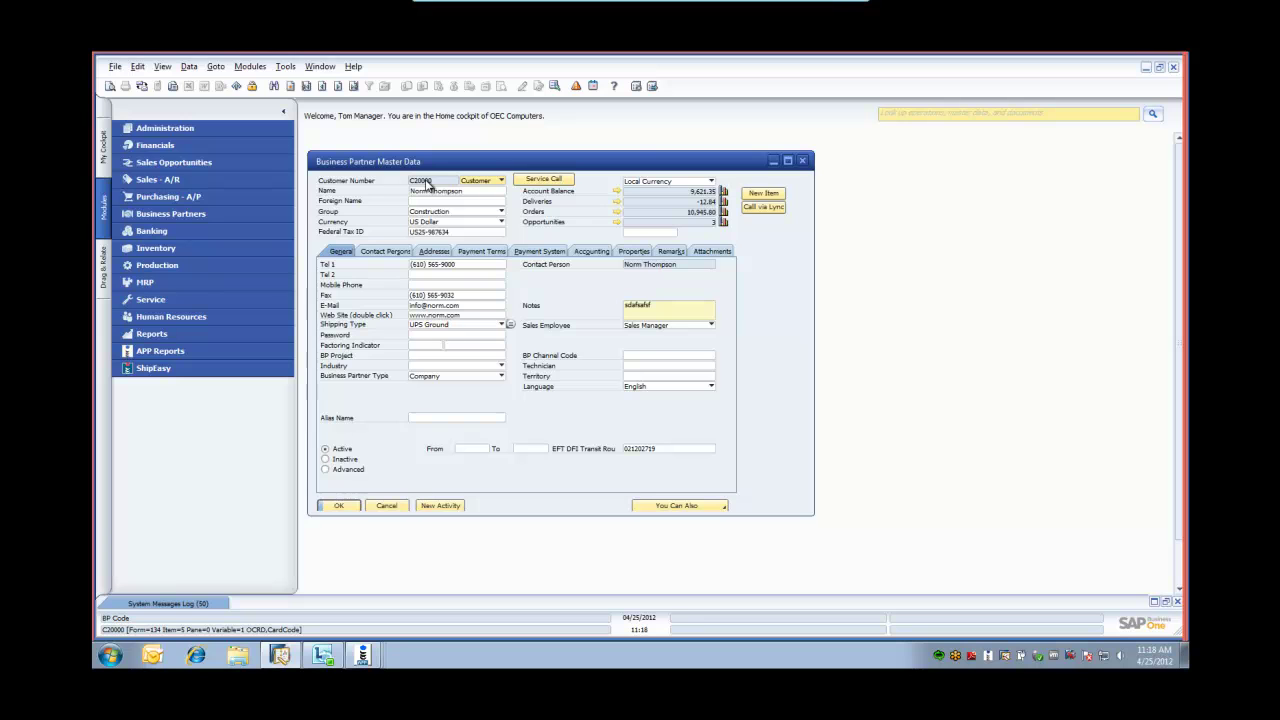
pyautogui.rightClick(427, 183)
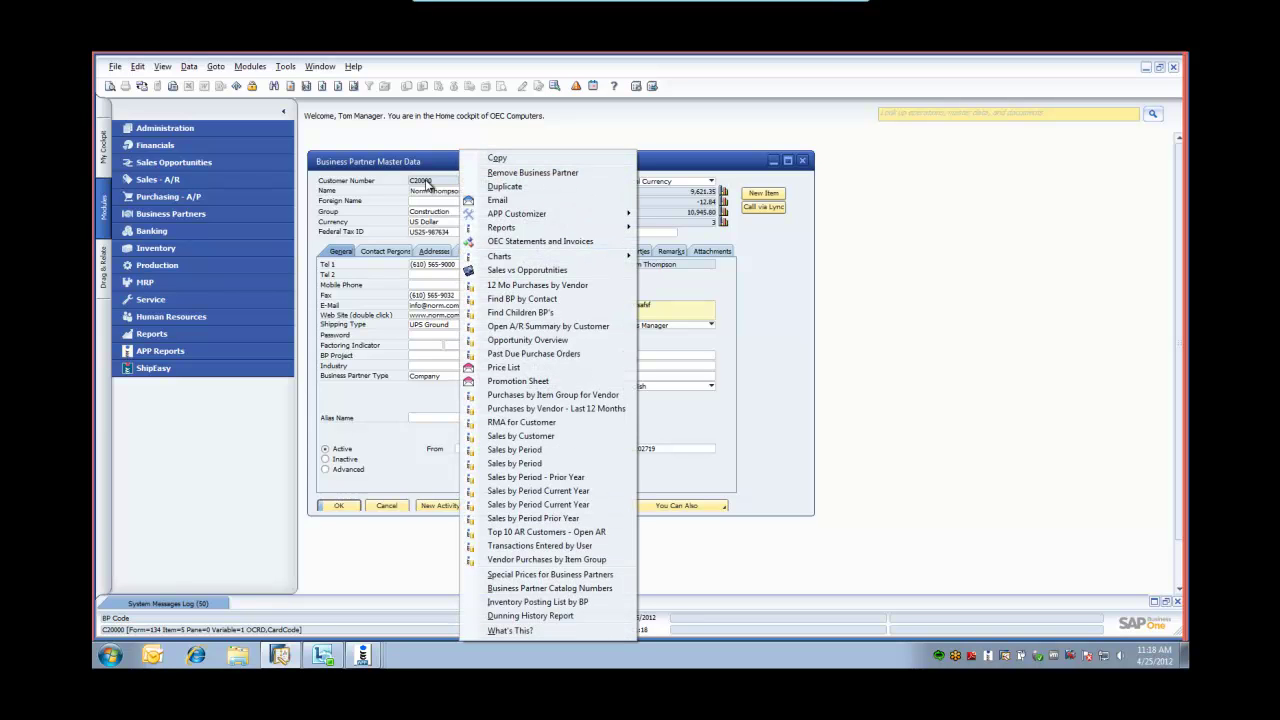
pyautogui.moveTo(530, 215)
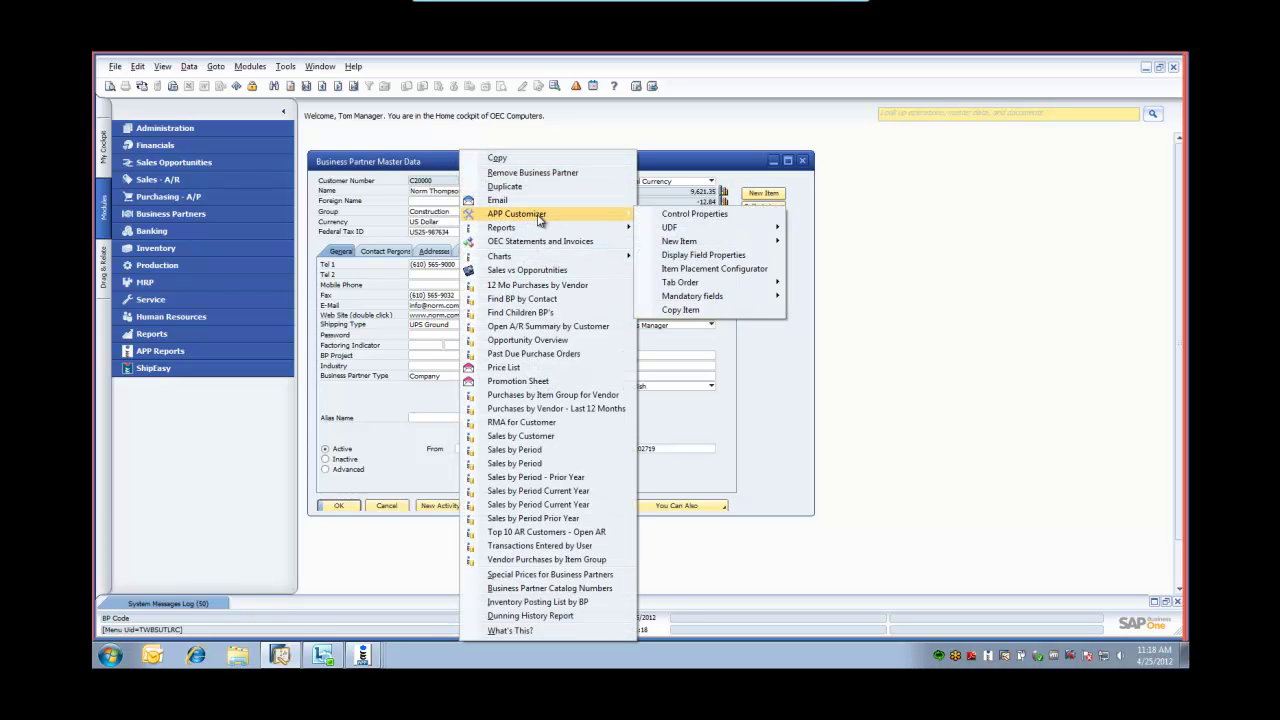
pyautogui.click(680, 310)
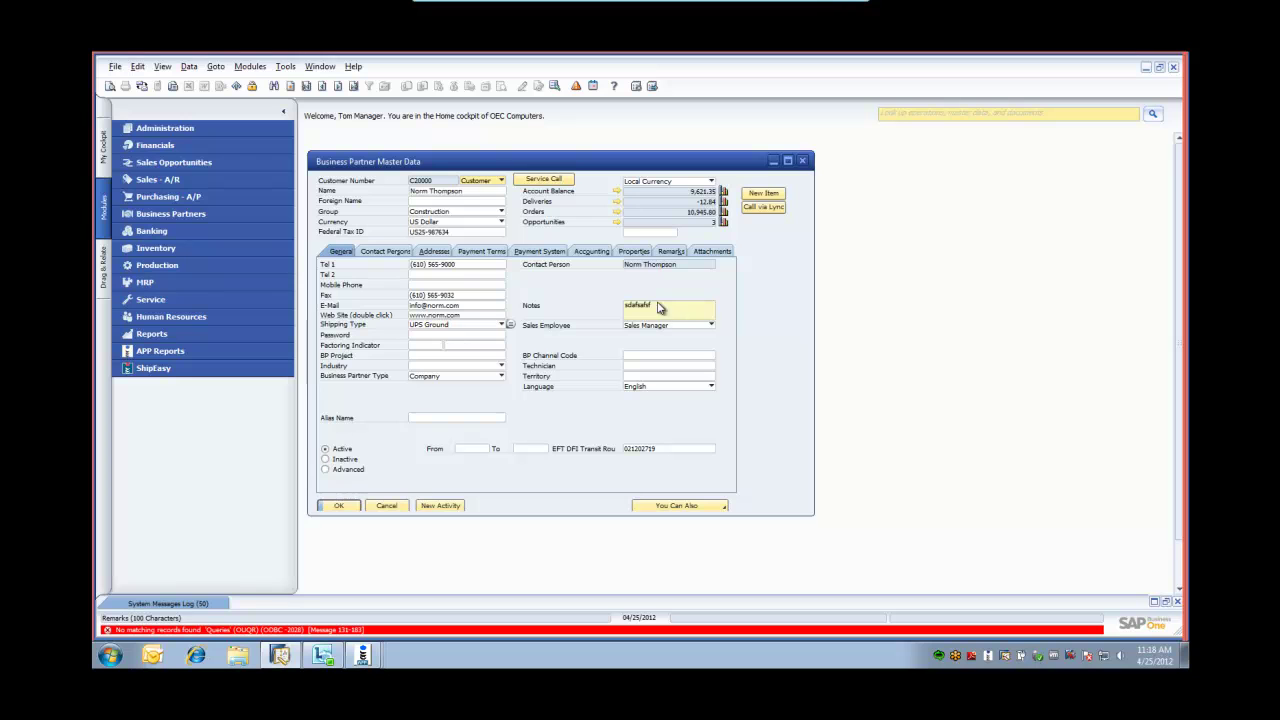
# - Open a new sales order and paste the copied CardCode item into its Customer field
pyautogui.click(170, 179)
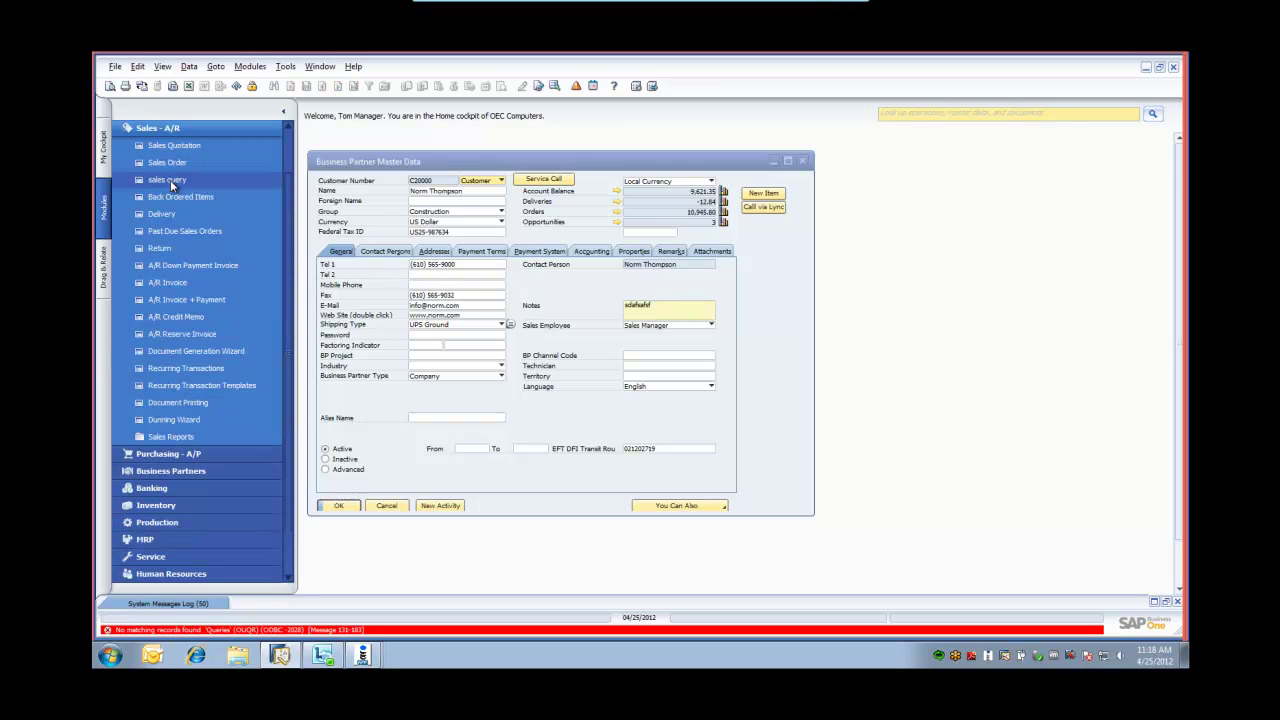
pyautogui.click(167, 162)
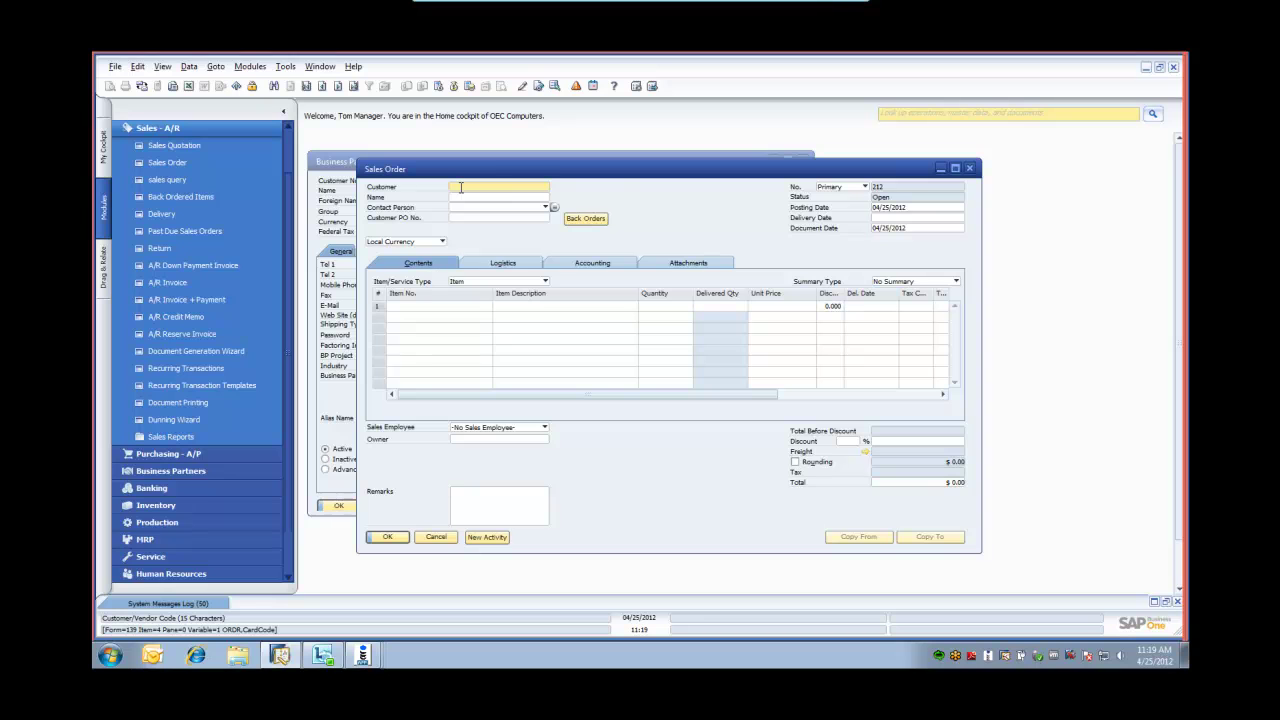
pyautogui.rightClick(461, 187)
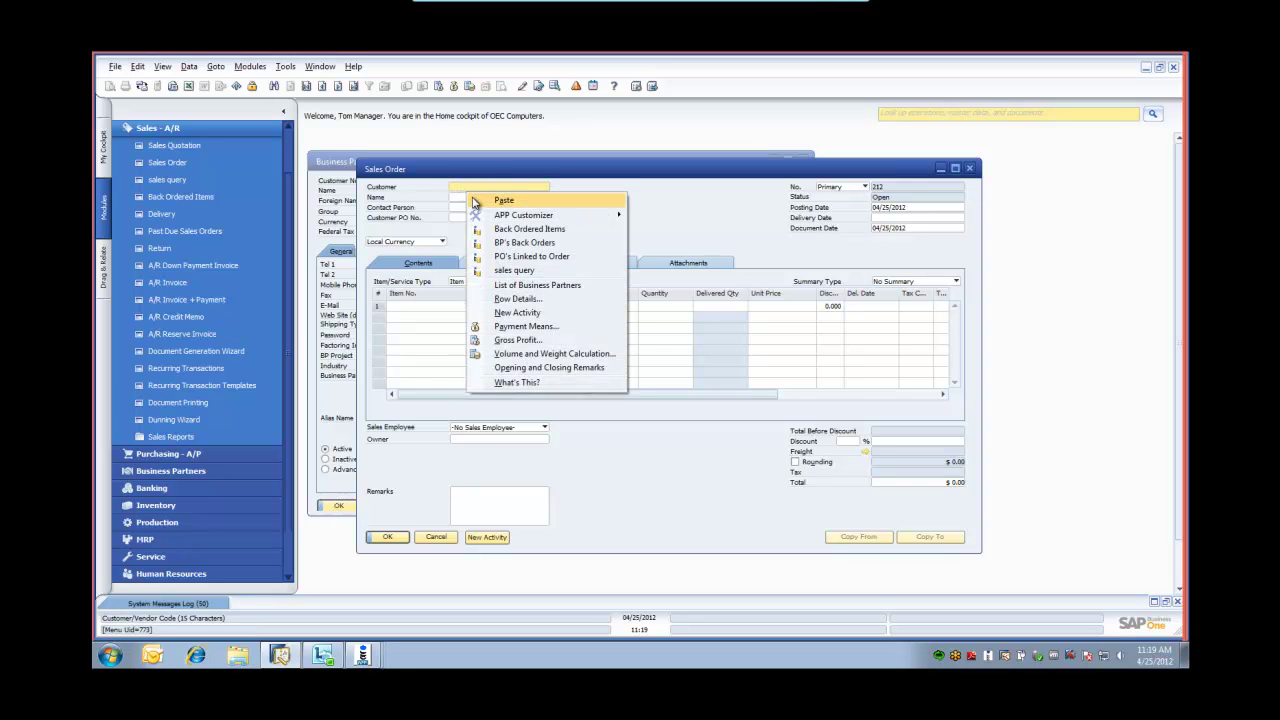
pyautogui.moveTo(524, 217)
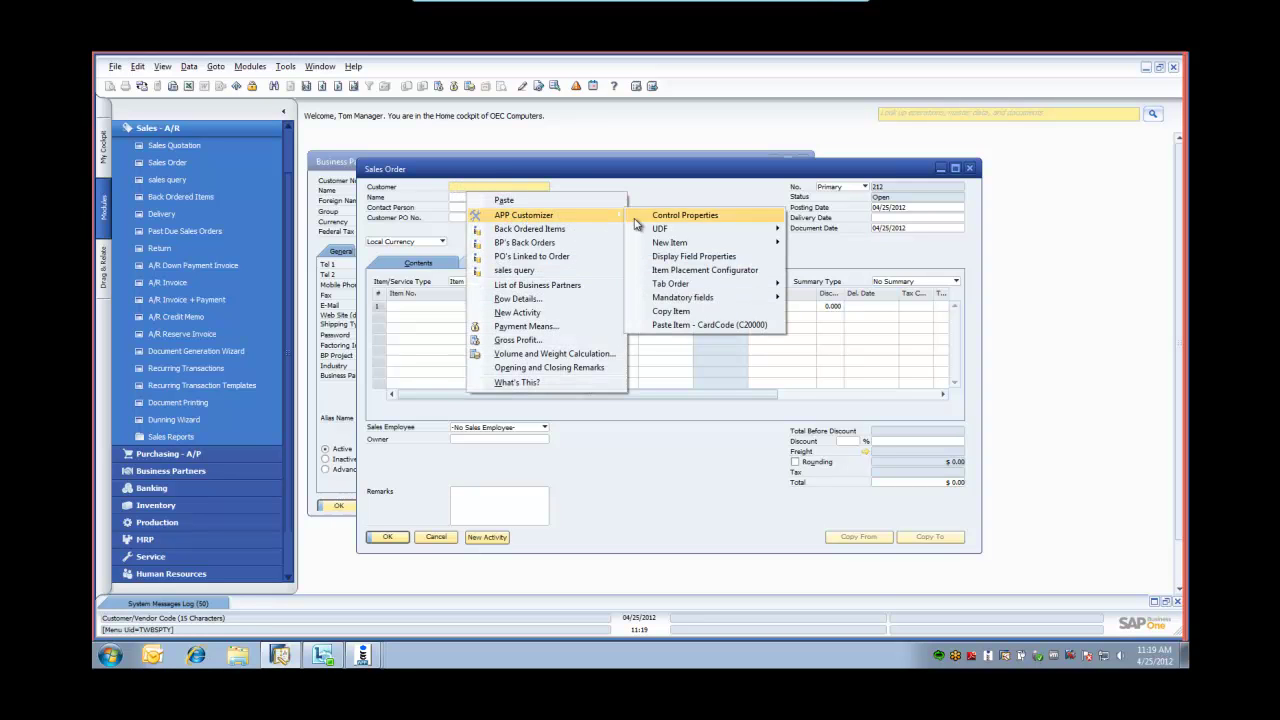
pyautogui.click(711, 327)
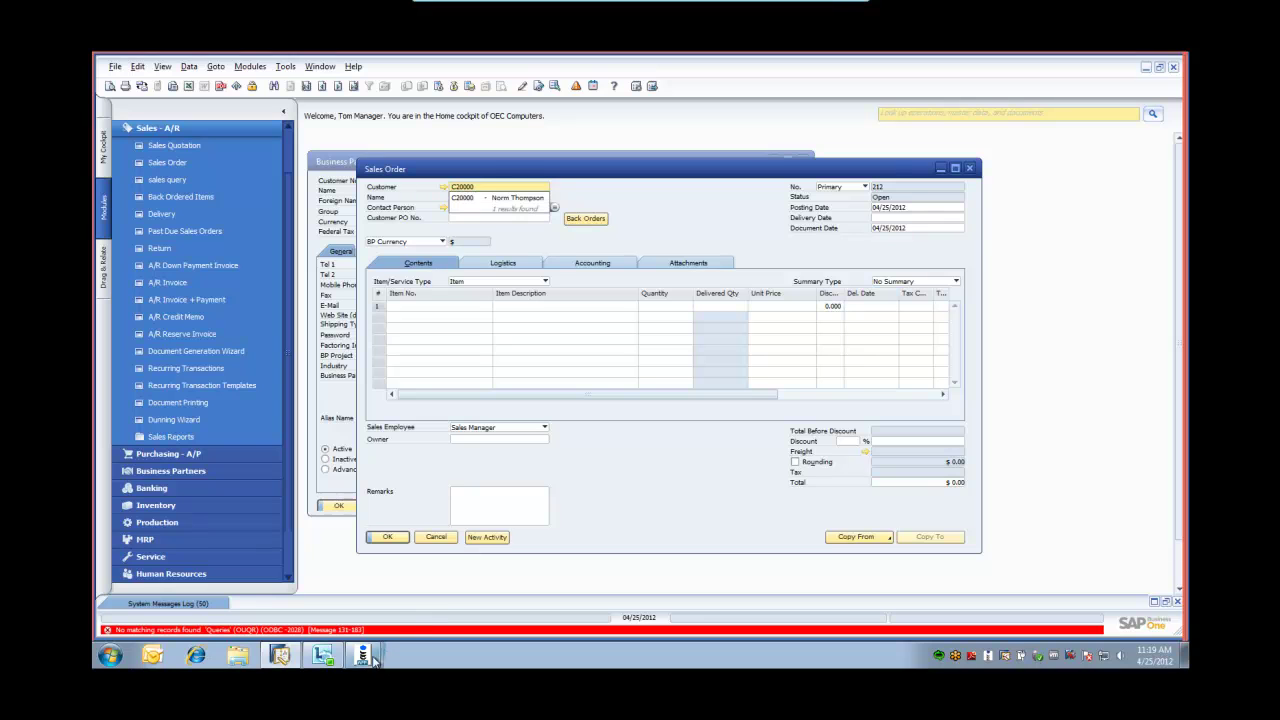
# - Stop the macro recording, save the procedure, and apply and close the event handler and button properties
pyautogui.moveTo(369, 665)
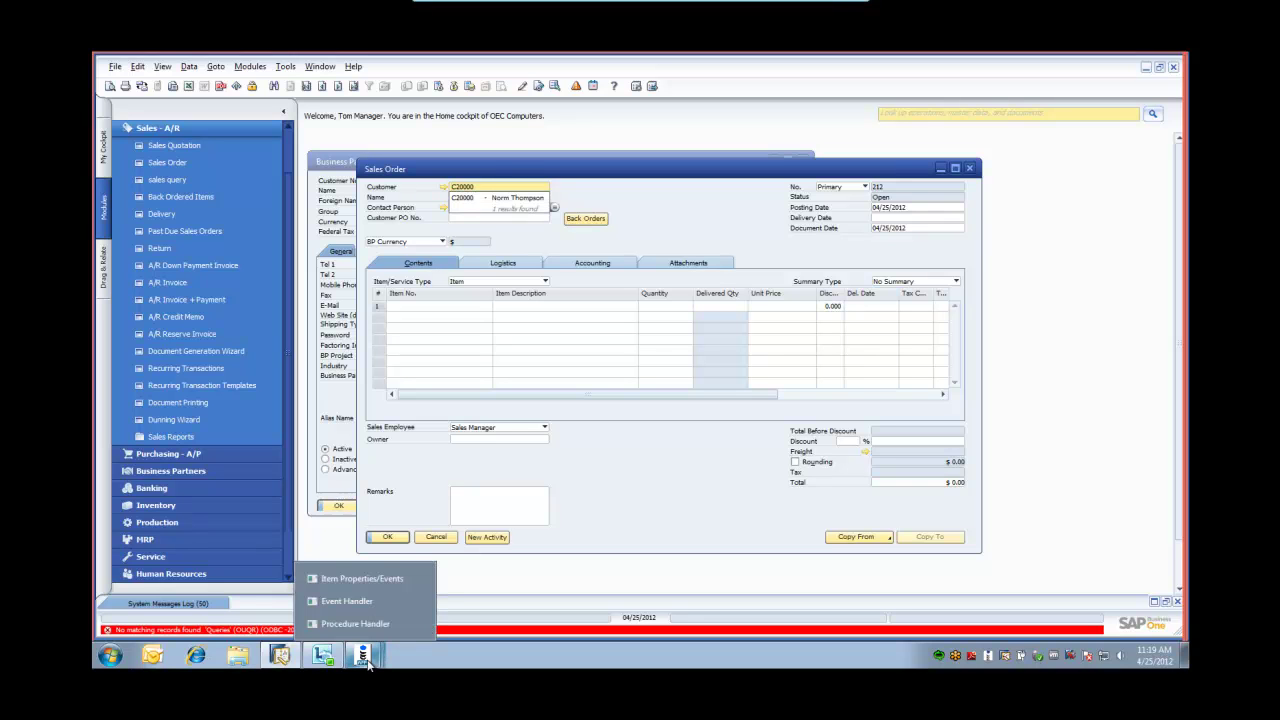
pyautogui.click(356, 624)
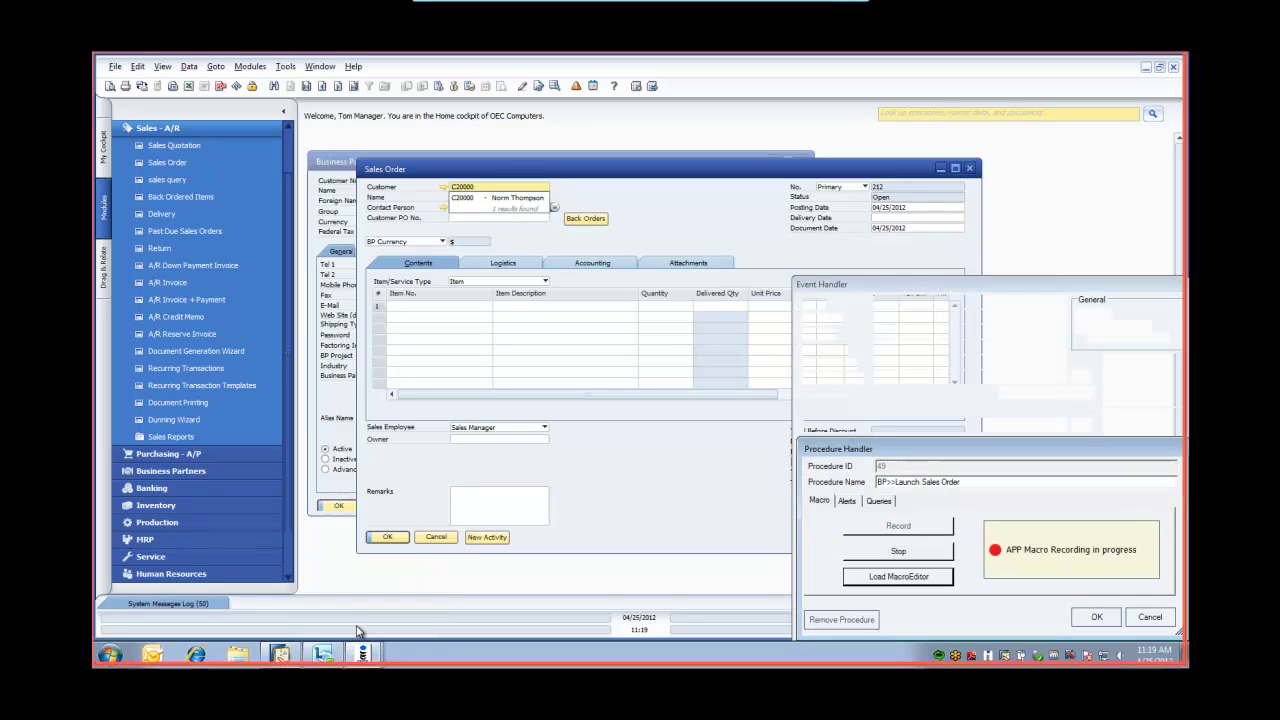
pyautogui.click(899, 553)
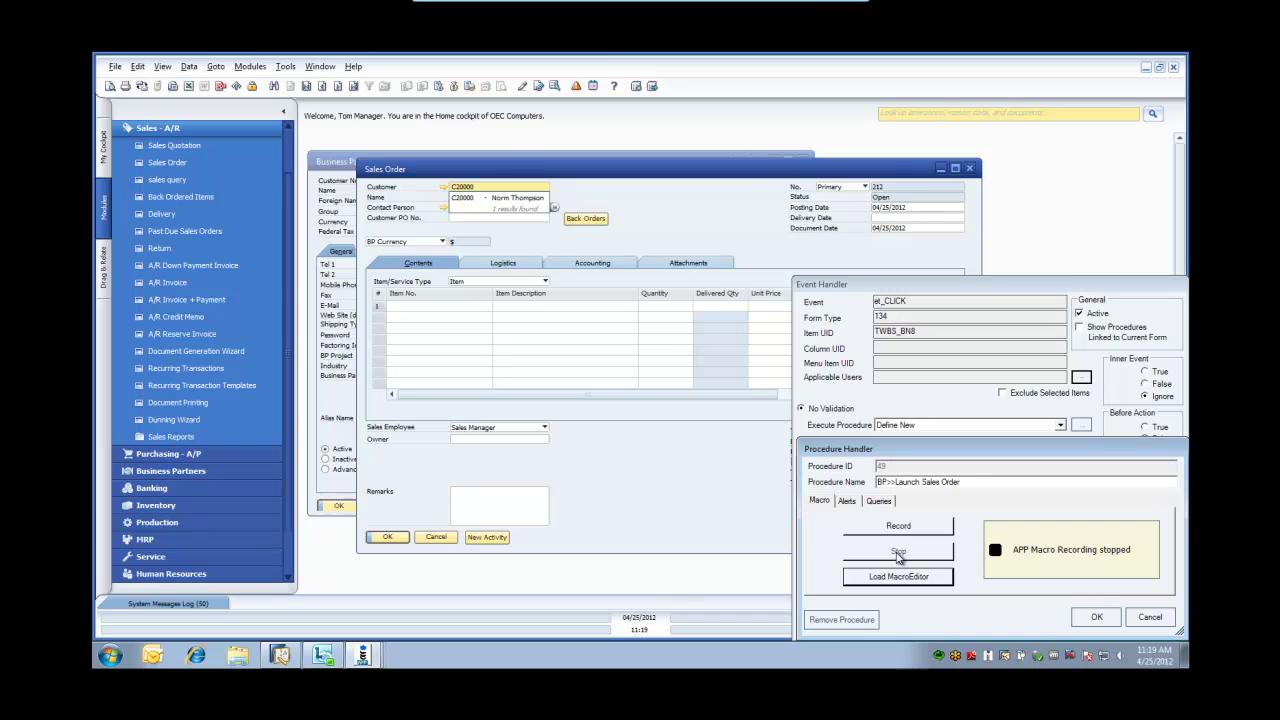
pyautogui.click(1097, 617)
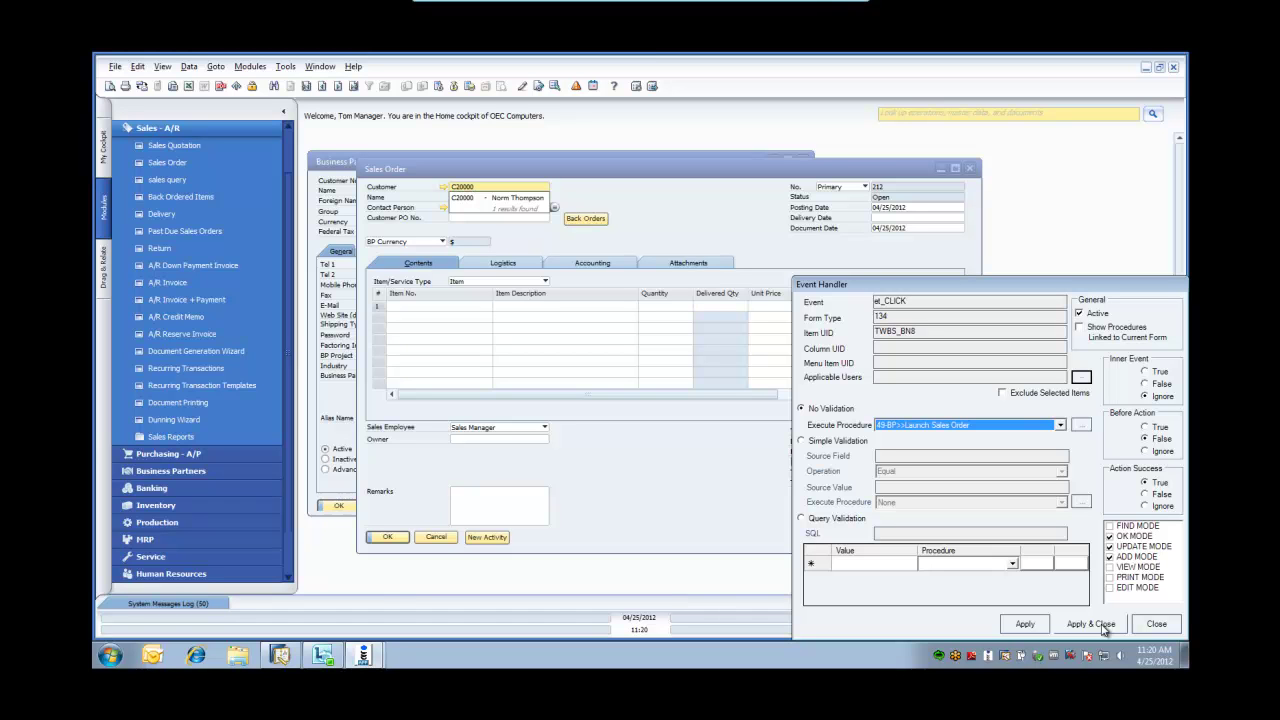
pyautogui.click(1102, 625)
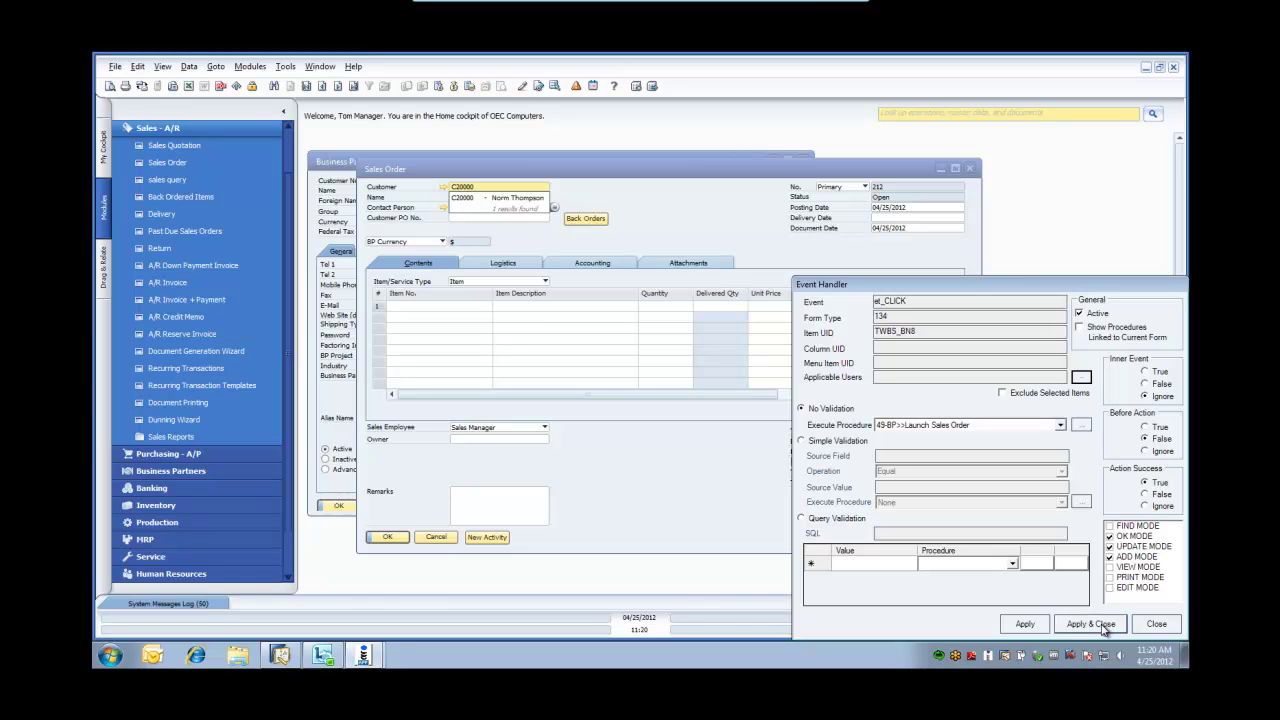
pyautogui.click(1104, 625)
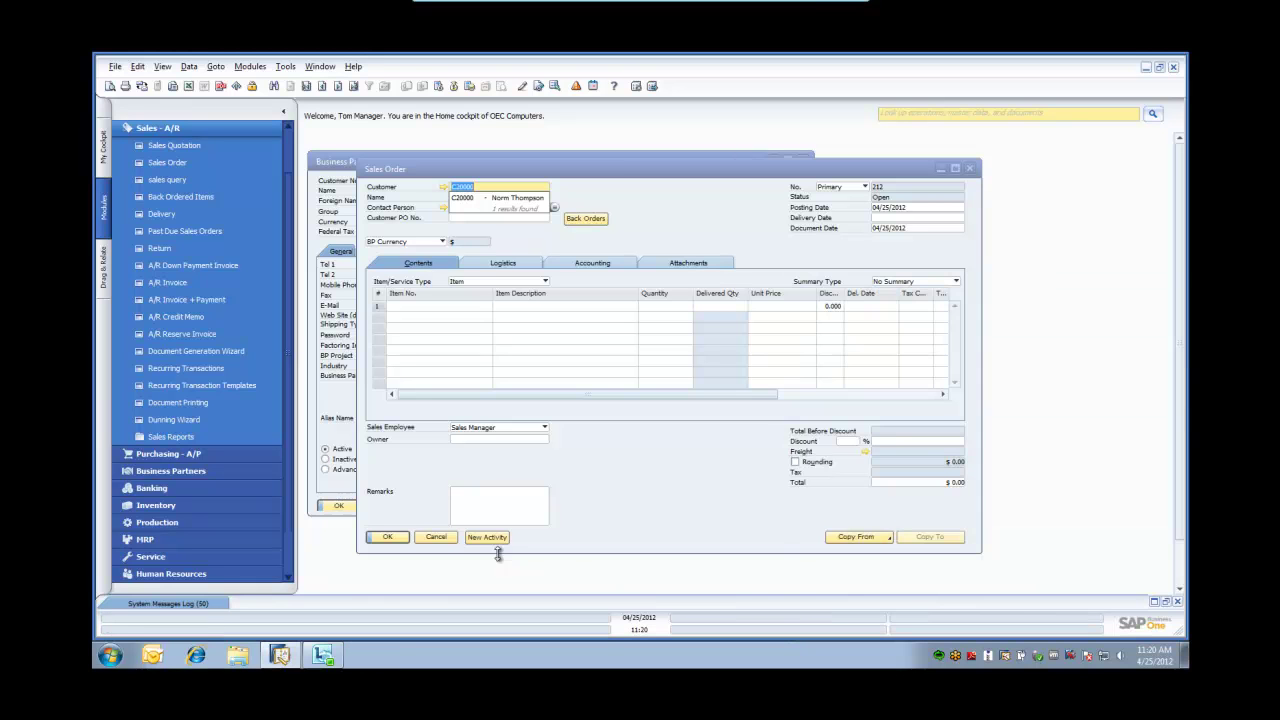
# - Discard the open sales order and reopen the Business Partner Master Data form
pyautogui.click(435, 538)
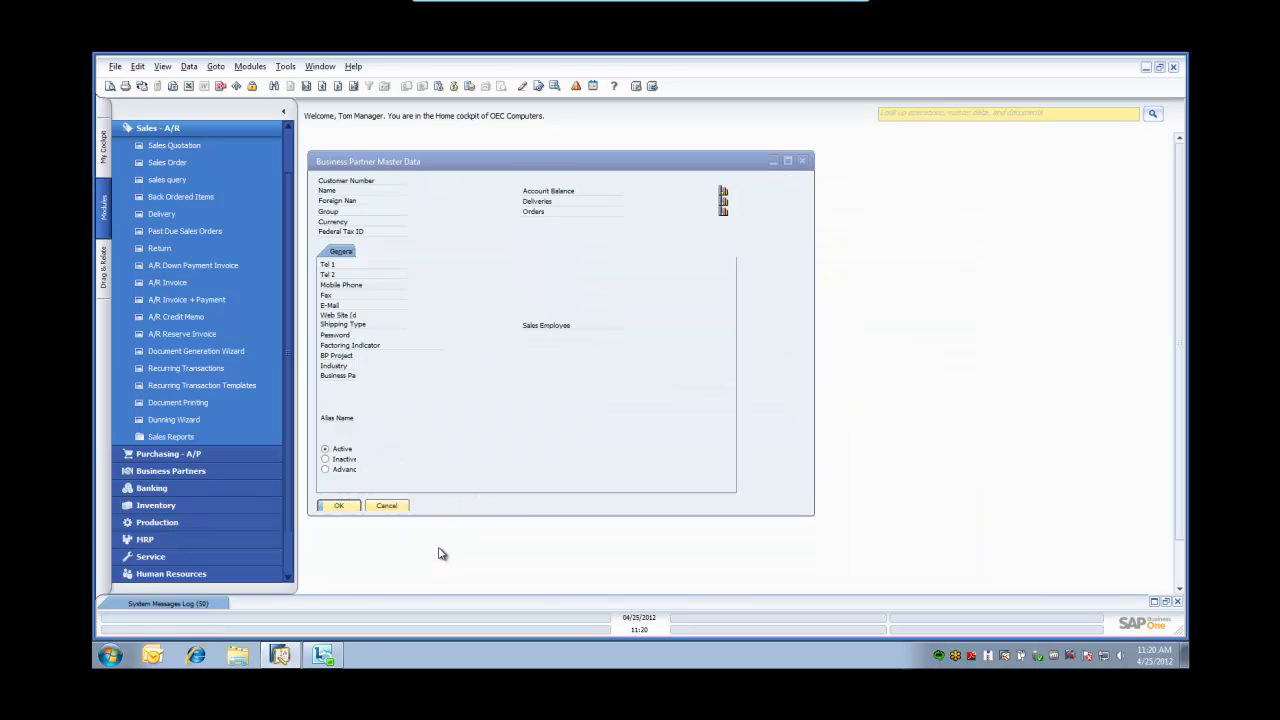
pyautogui.click(385, 507)
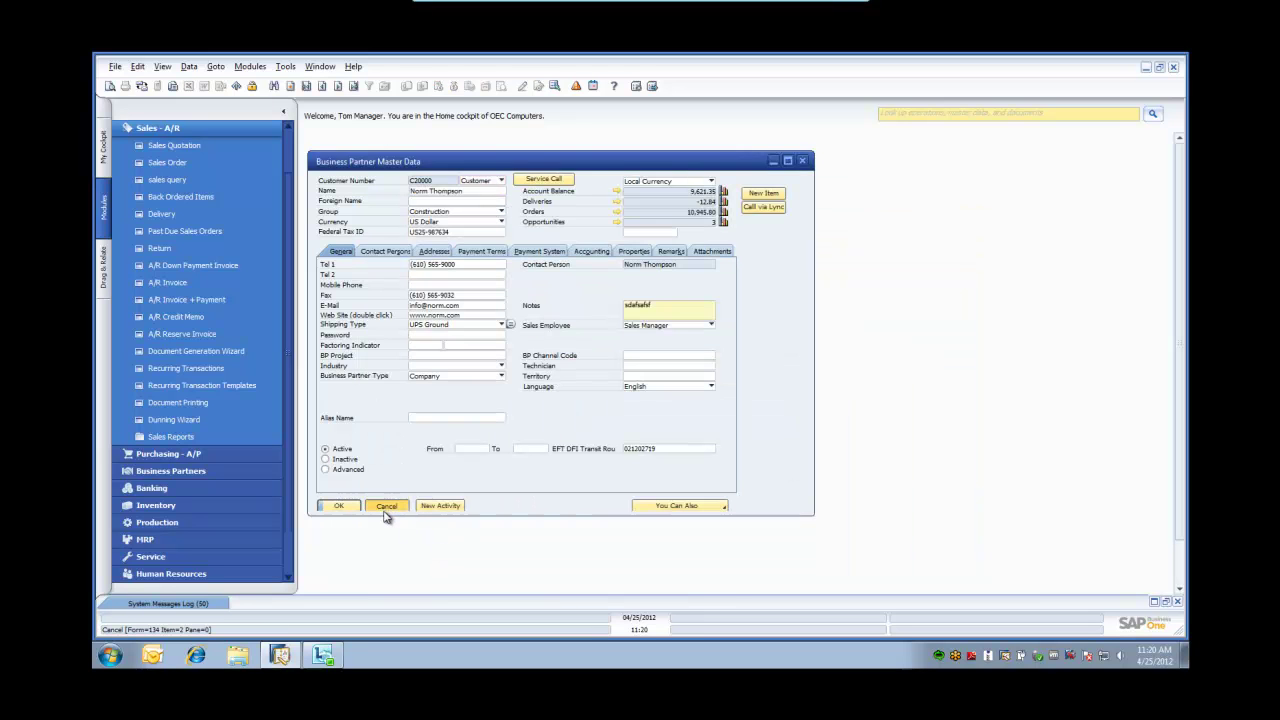
pyautogui.click(198, 474)
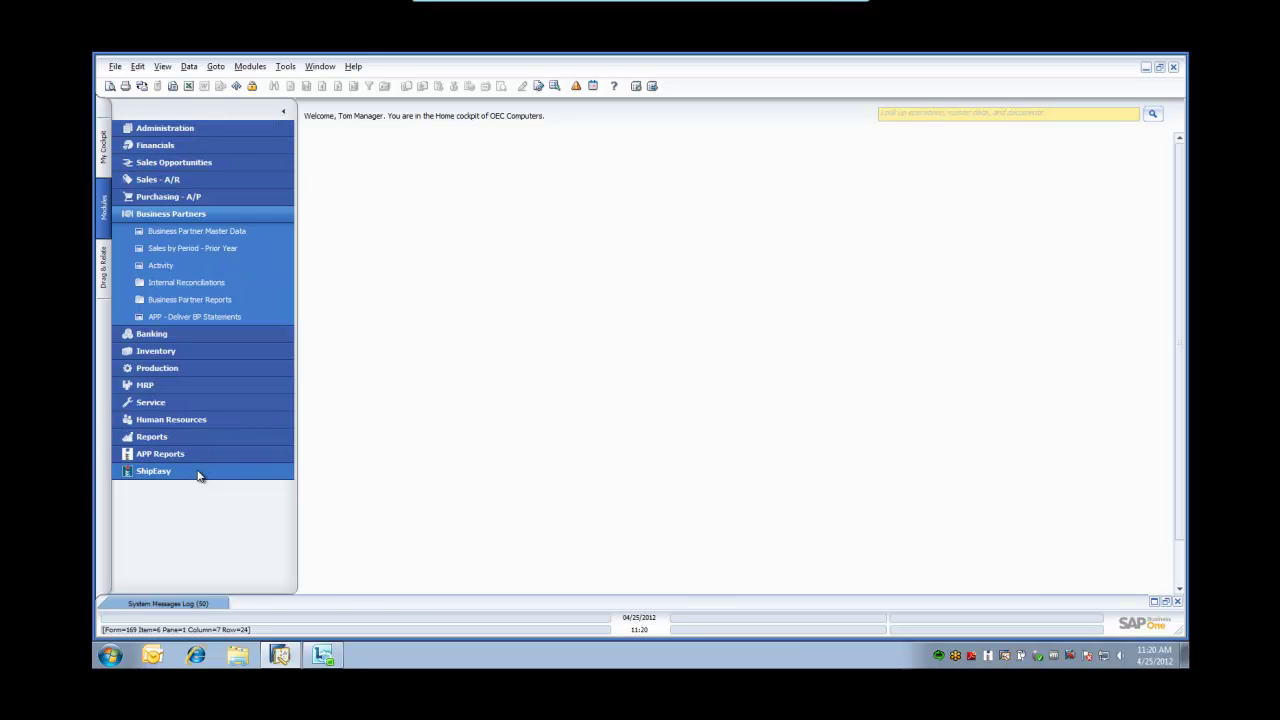
pyautogui.click(170, 230)
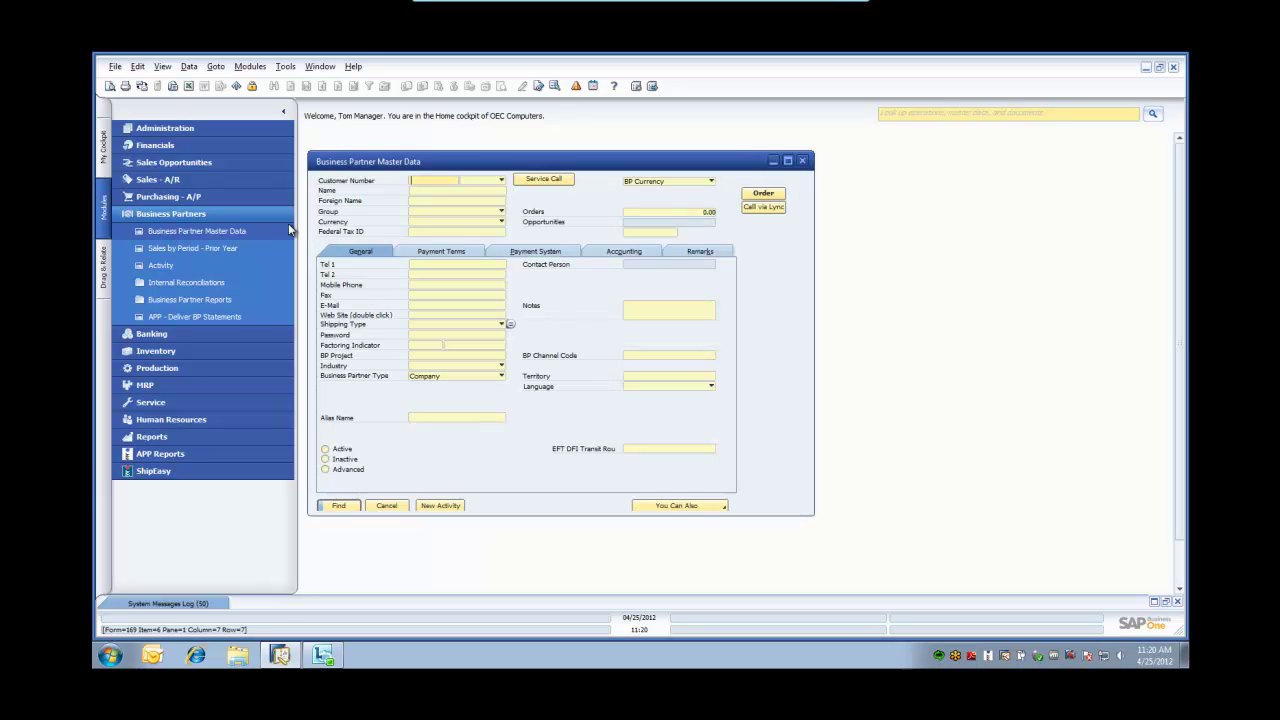
# - Find another customer by customer number and launch a sales order with the new Order button
pyautogui.click(437, 192)
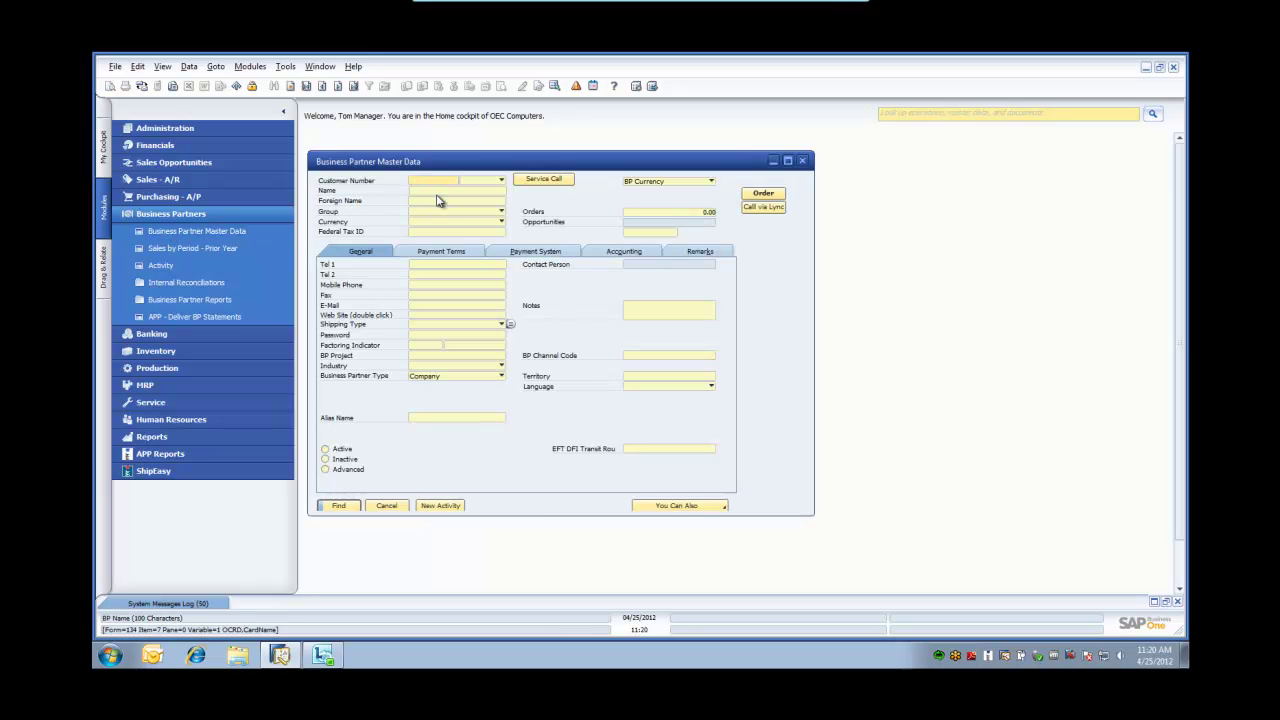
pyautogui.write('c23900')
pyautogui.click(341, 505)
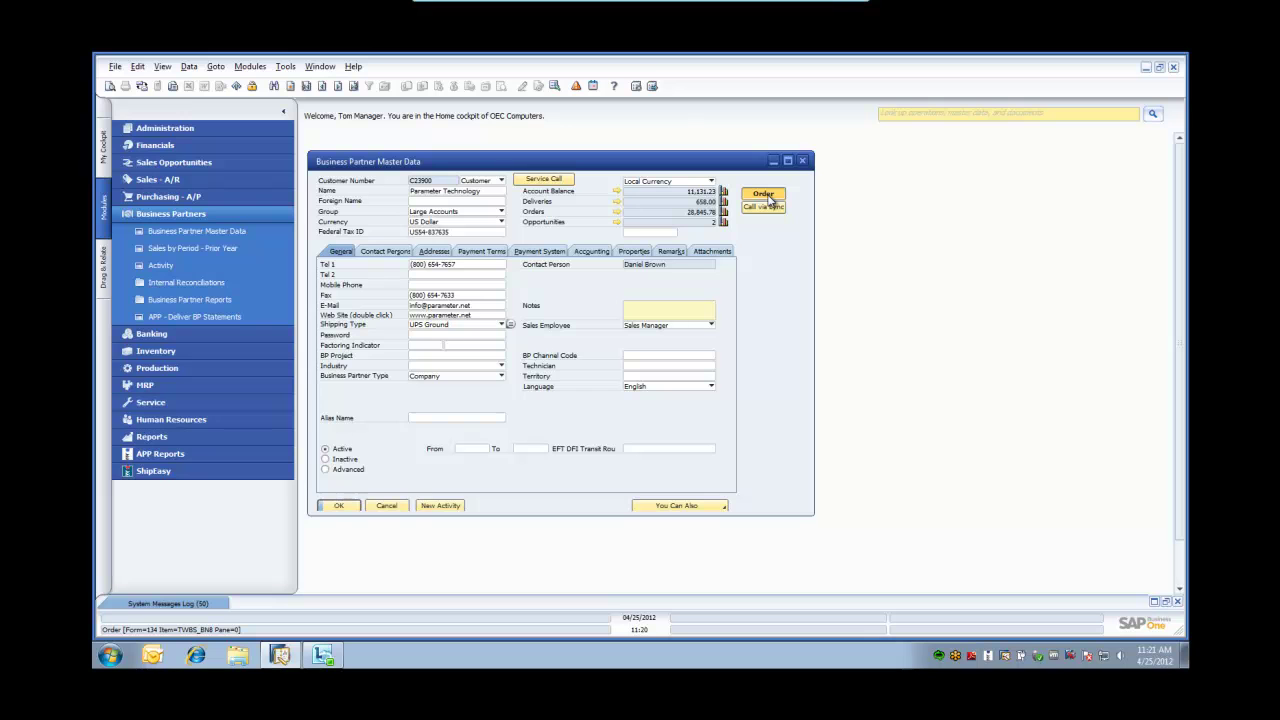
pyautogui.click(768, 196)
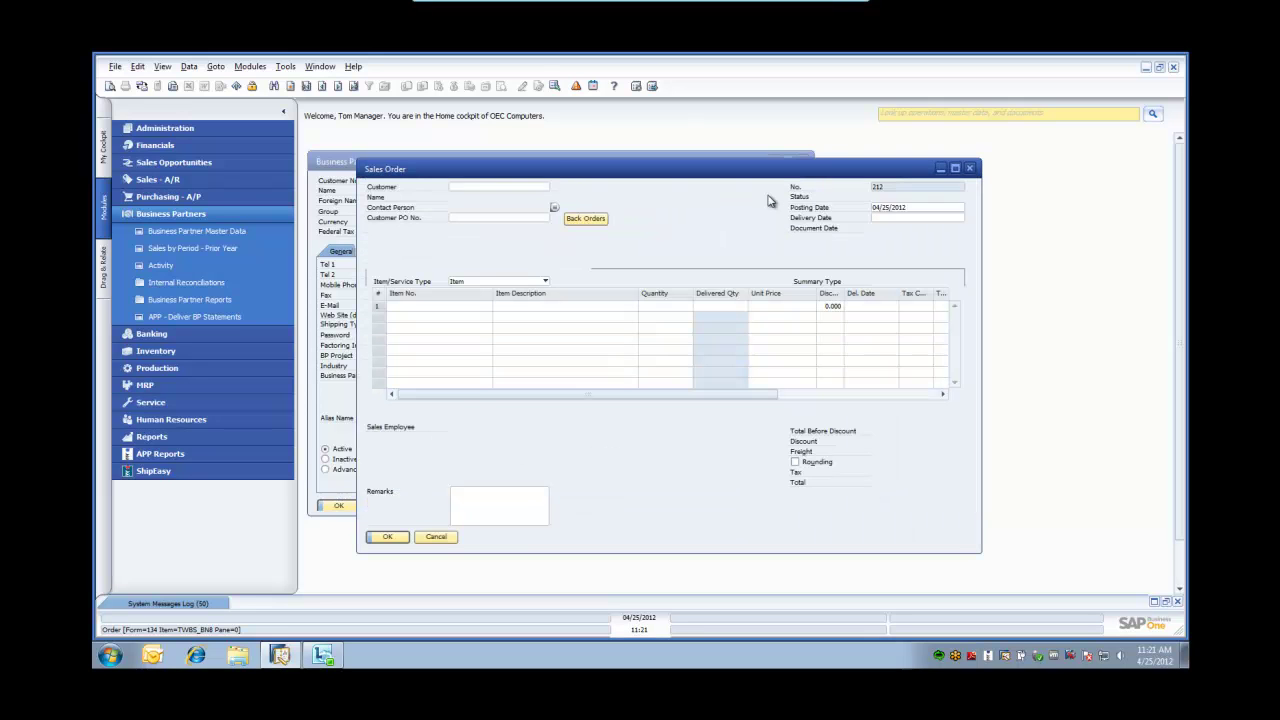